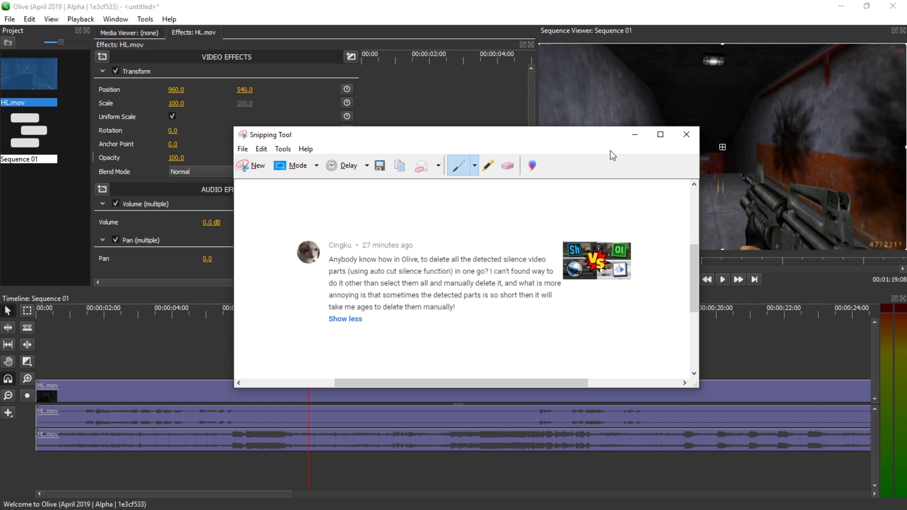
Move the Snipping Tool window out of the way so the effects and timeline are unobstructed
left_click_drag(559, 138, 435, 506)
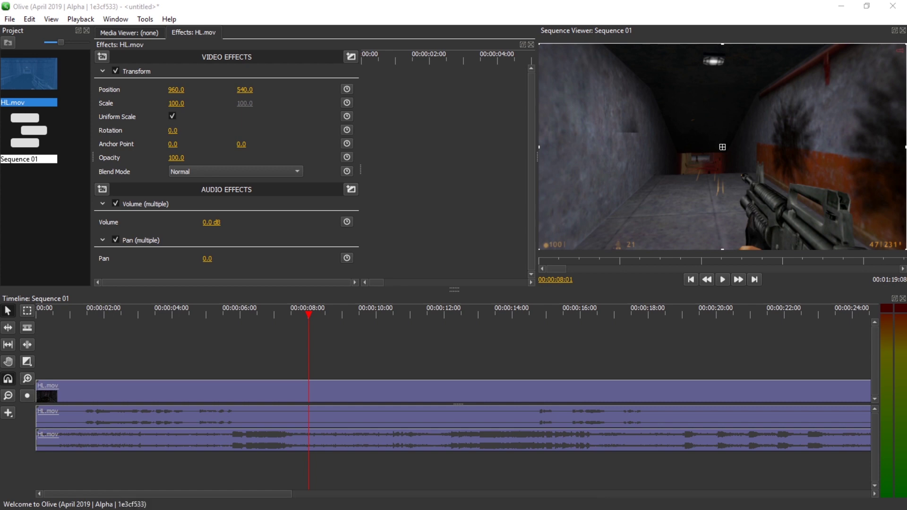
right_click(268, 401)
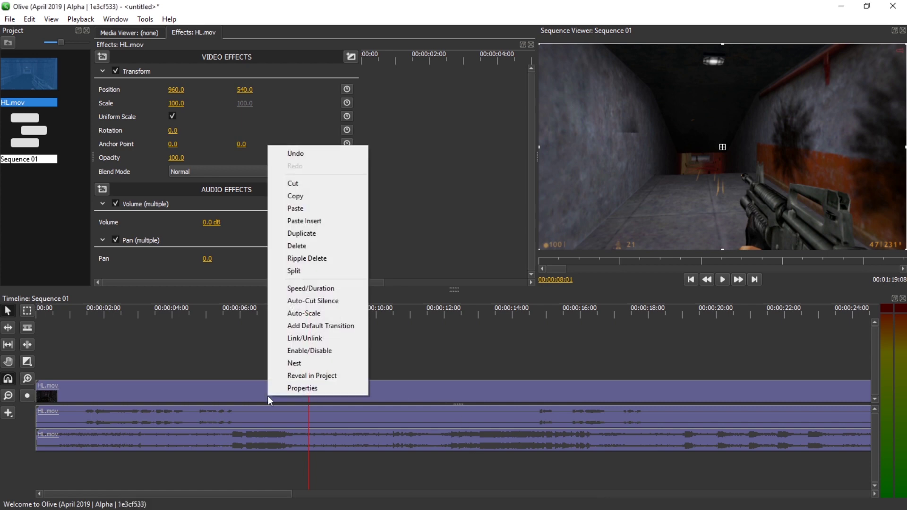
left_click(161, 394)
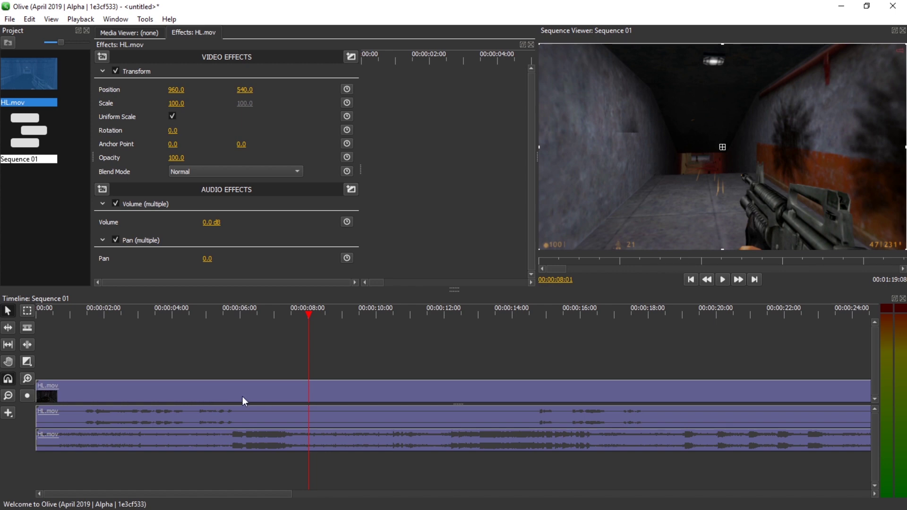
Start Auto-Cut Silence on the HL.mov clip and set the attack time to 100
right_click(310, 391)
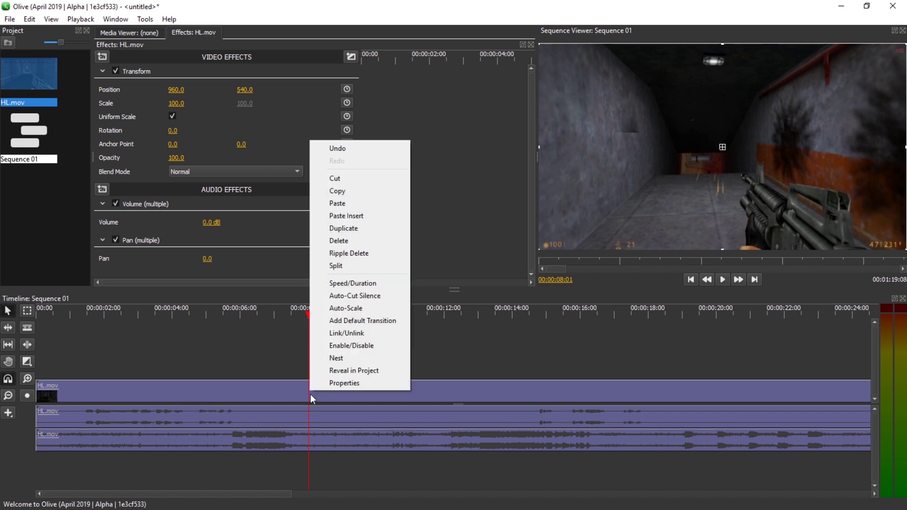
left_click(374, 297)
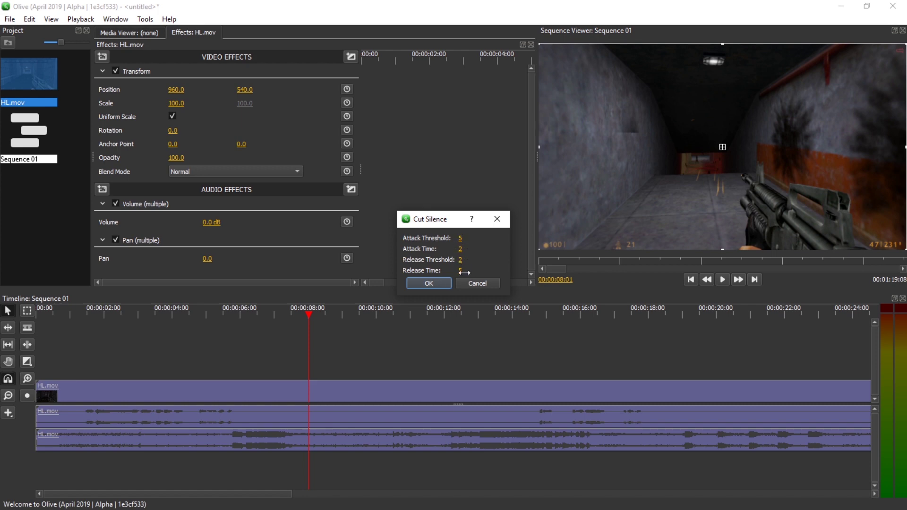
left_click(461, 238)
left_click(498, 227)
left_click(461, 249)
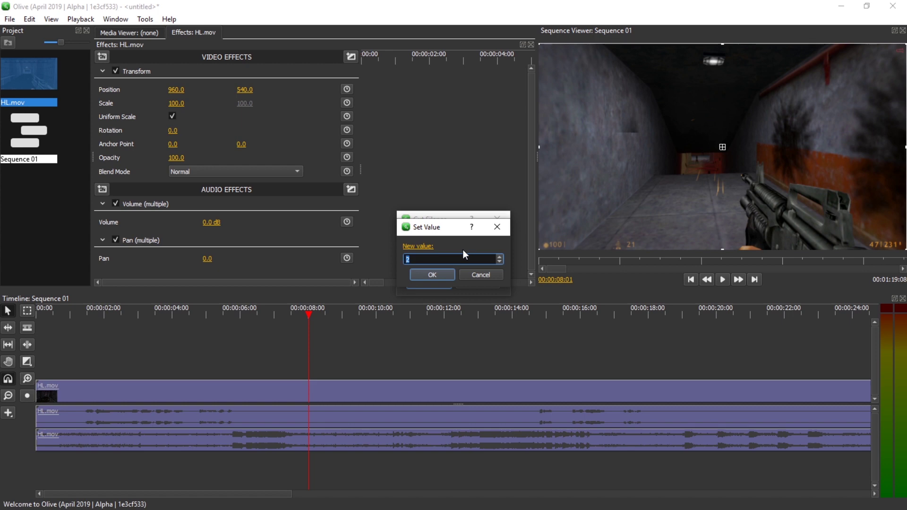
type("100")
key("Return")
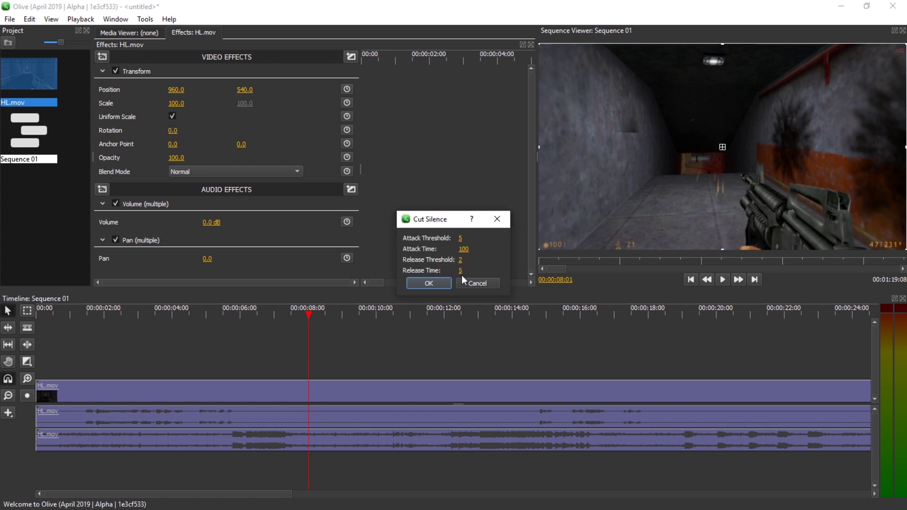
Set the release time to 1000, keep the attack threshold at 5, and apply the silence cut
left_click(460, 272)
type("1000")
key("Return")
left_click(466, 235)
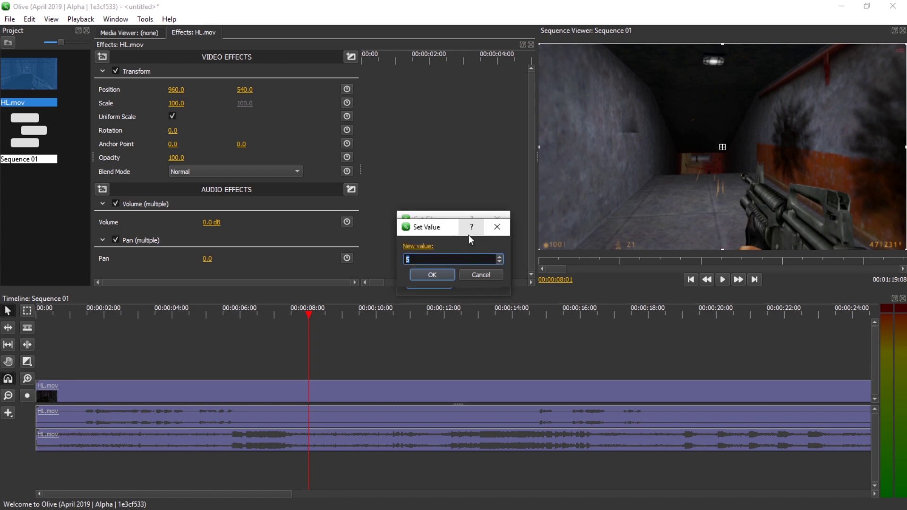
type("10")
key("BackSpace")
key("BackSpace")
type("5")
key("Return")
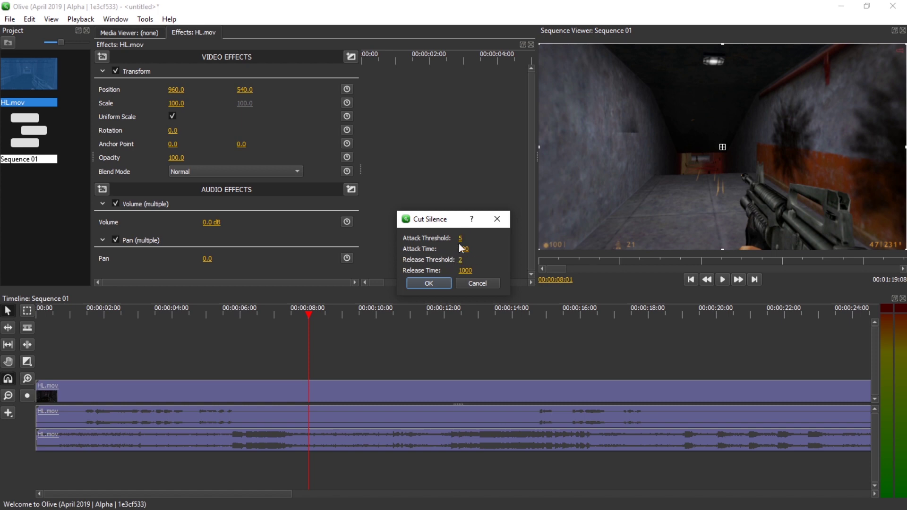
left_click(429, 283)
Examine where the HL.mov clip was cut by scrubbing to the cuts across the full sequence
left_click(99, 308)
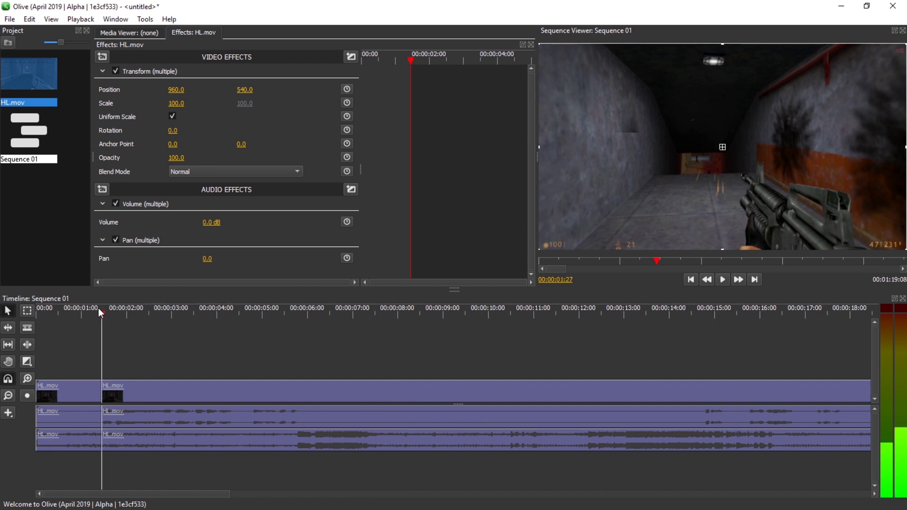
left_click_drag(287, 310, 347, 317)
key("minus")
key("minus")
key("minus")
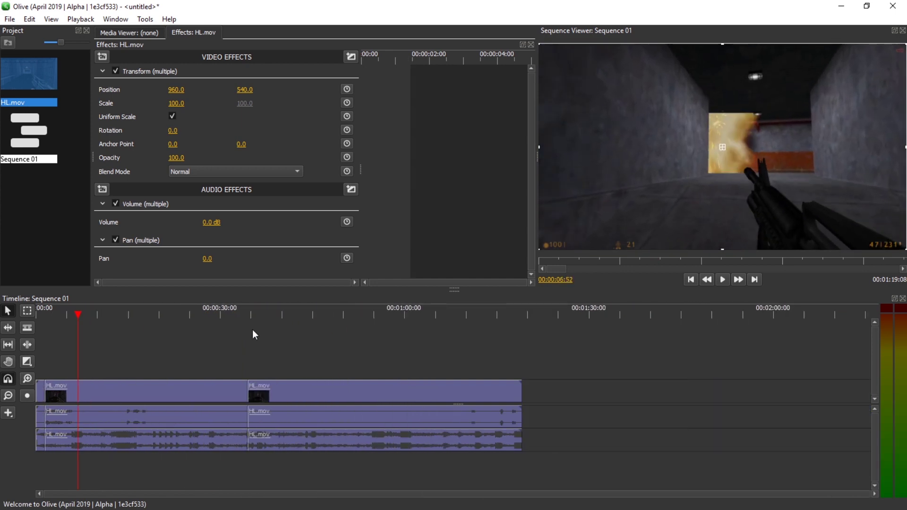
left_click(248, 316)
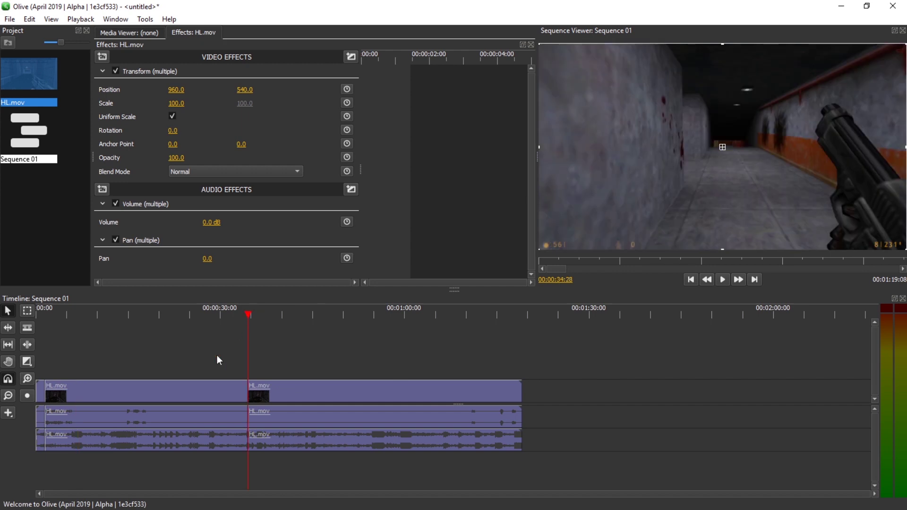
Undo the silence cut and run Auto-Cut Silence on the HL.mov clip with the default settings
key("ctrl+z")
left_click(112, 412)
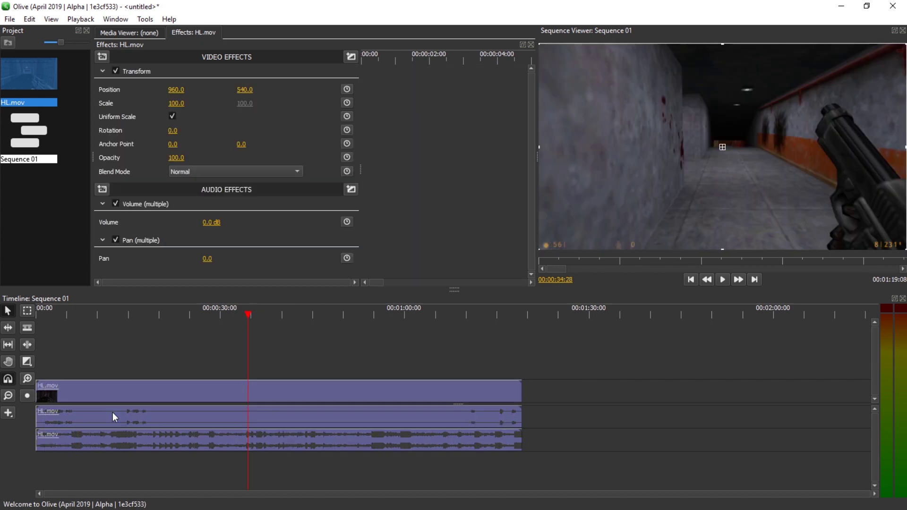
right_click(113, 412)
left_click(155, 317)
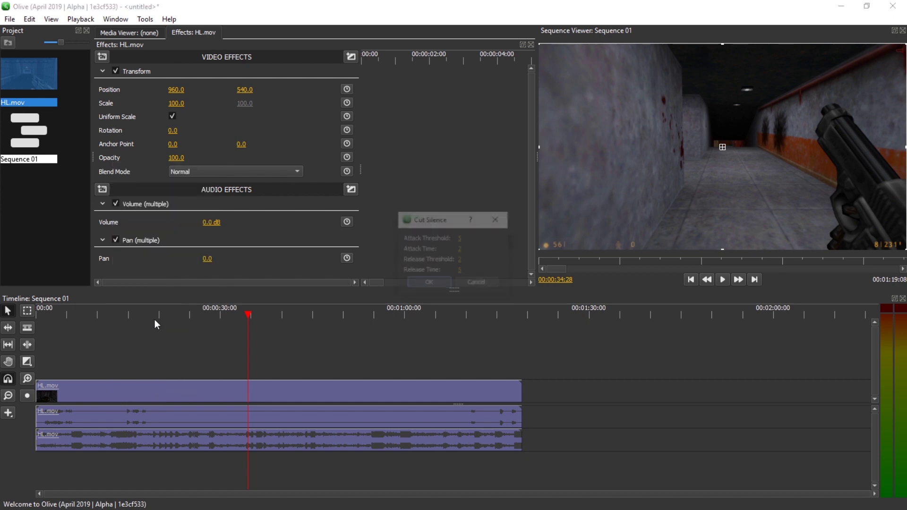
left_click(428, 283)
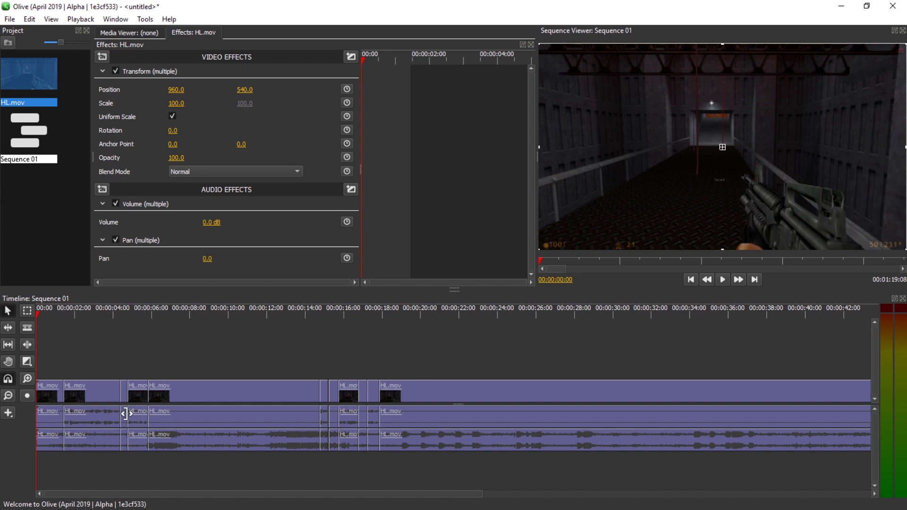
Play back the first cut segments of the sequence to check them against the audio
left_click(64, 312)
key("space")
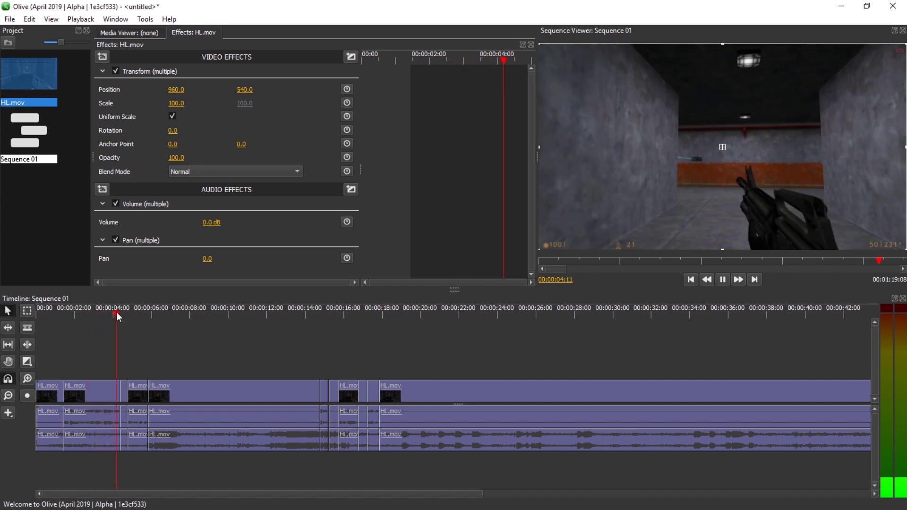
left_click(132, 315)
left_click(121, 314)
key("space")
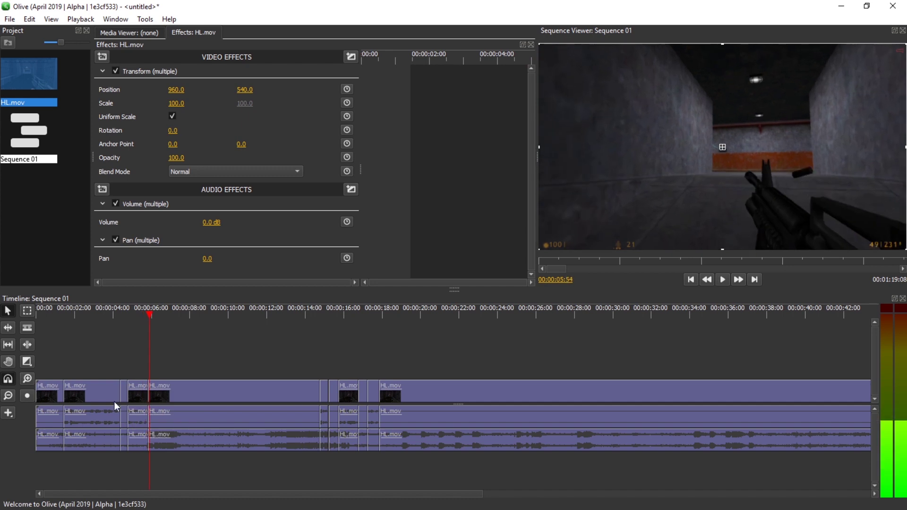
key("space")
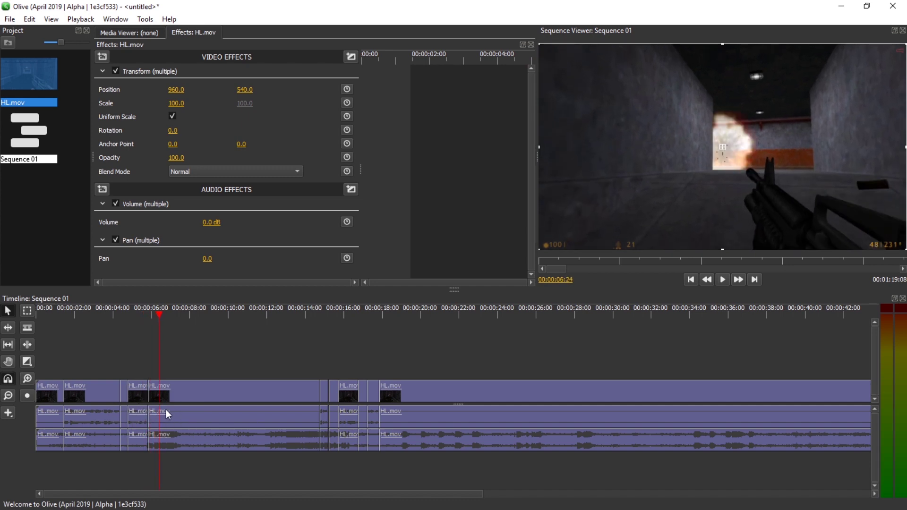
Undo the last silence cut, try Auto-Cut Silence again with its default values, and undo that attempt
key("ctrl+z")
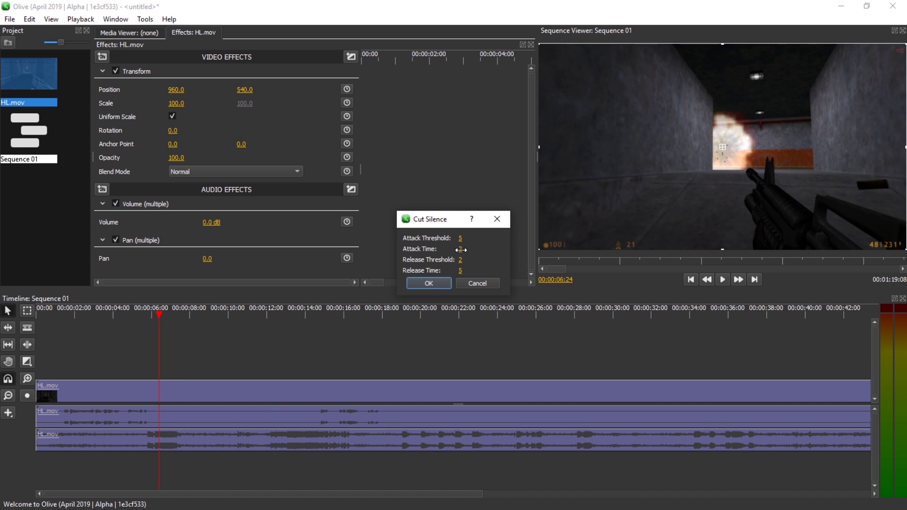
left_click(459, 249)
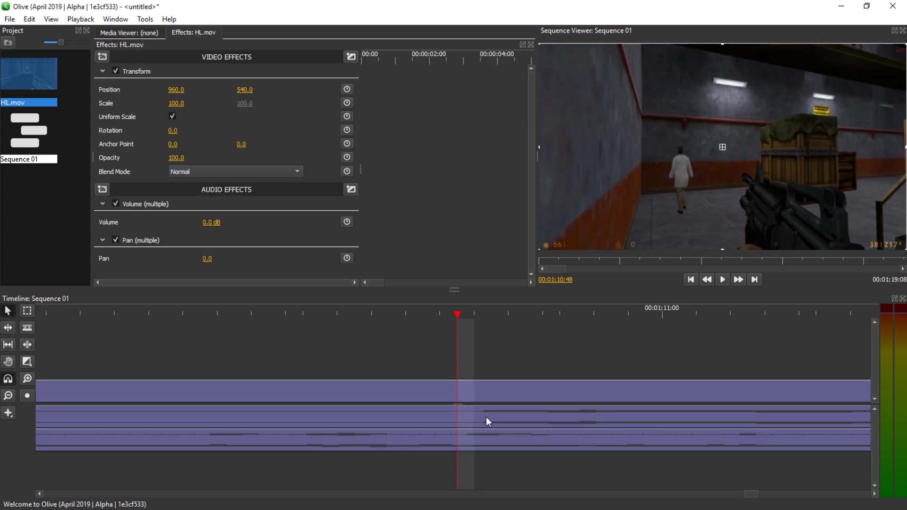
right_click(473, 415)
left_click(534, 325)
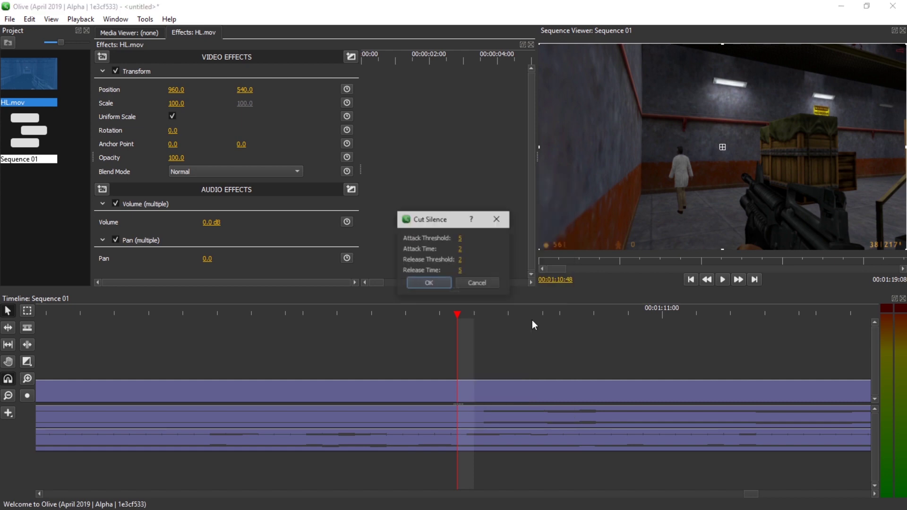
left_click(441, 283)
key("ctrl+z")
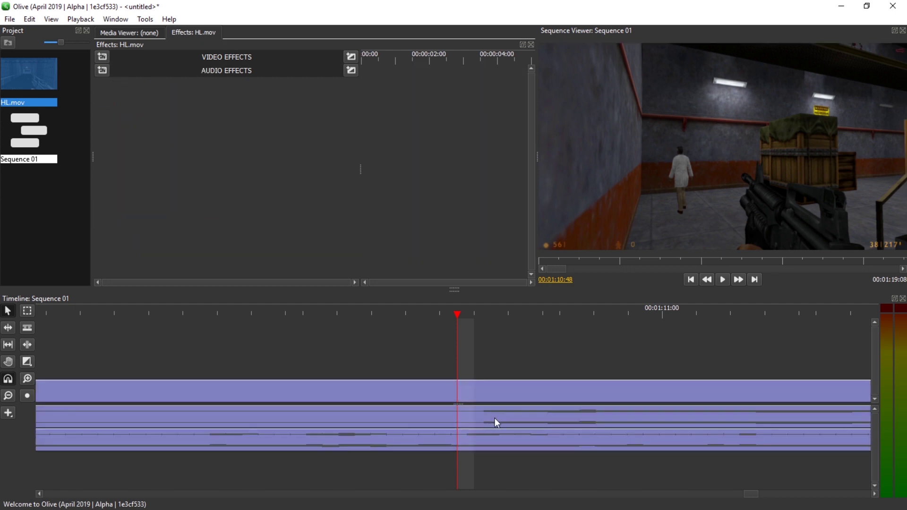
Try Auto-Cut Silence on the HL.mov clip with an attack time of 2000
right_click(495, 420)
left_click(526, 323)
left_click(461, 249)
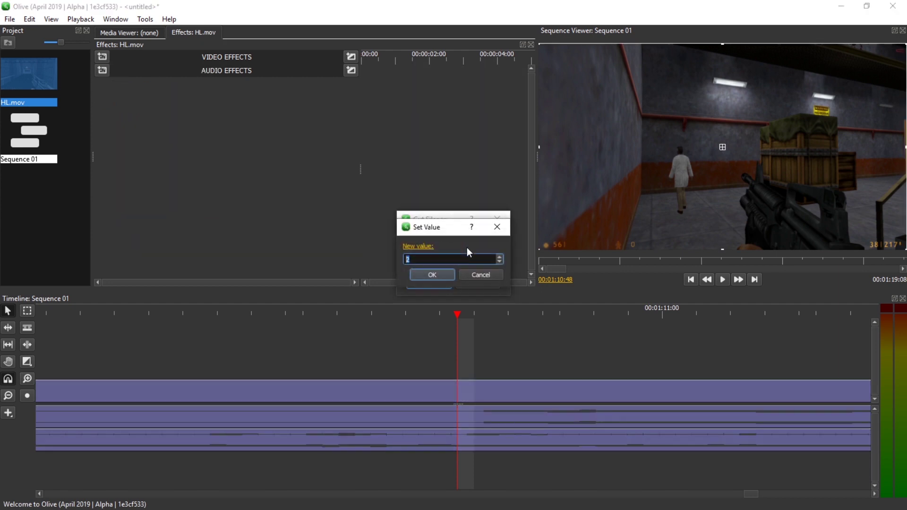
type("2000")
key("Return")
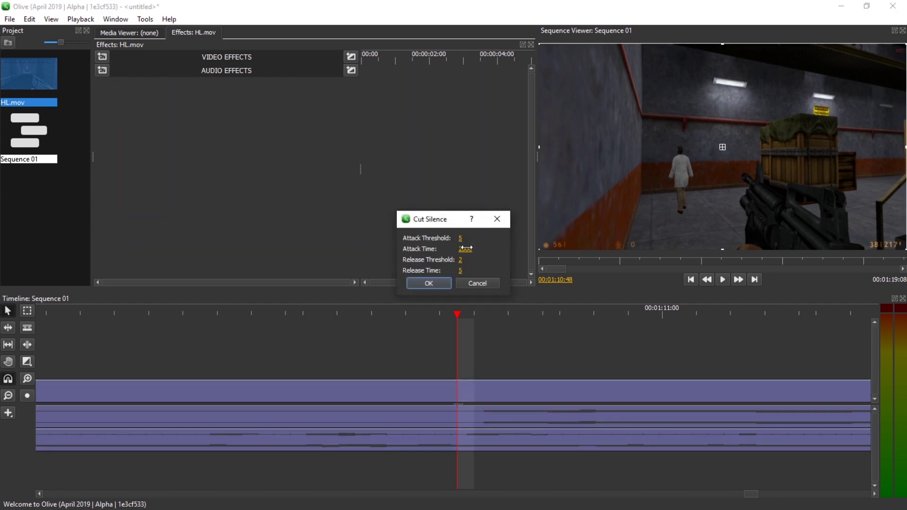
key("Return")
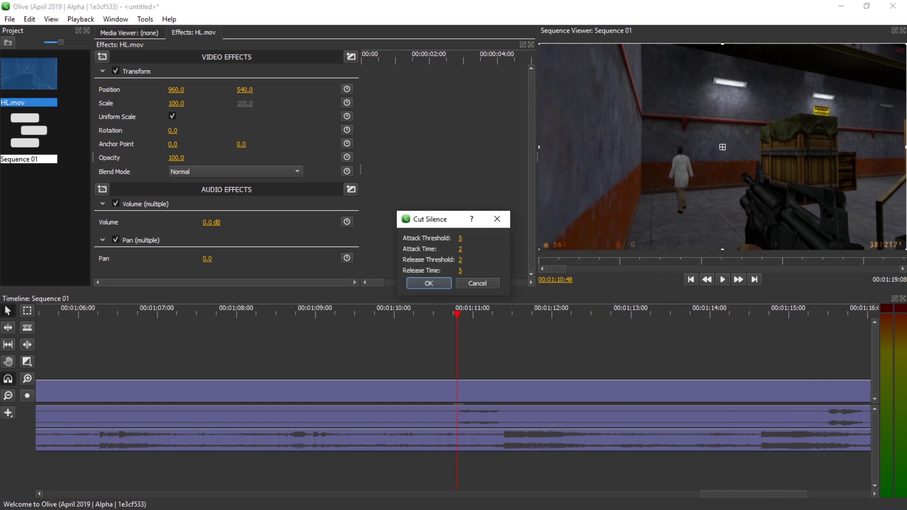
Apply Auto-Cut Silence with the default values and check the short cuts near the end of the sequence
left_click(442, 284)
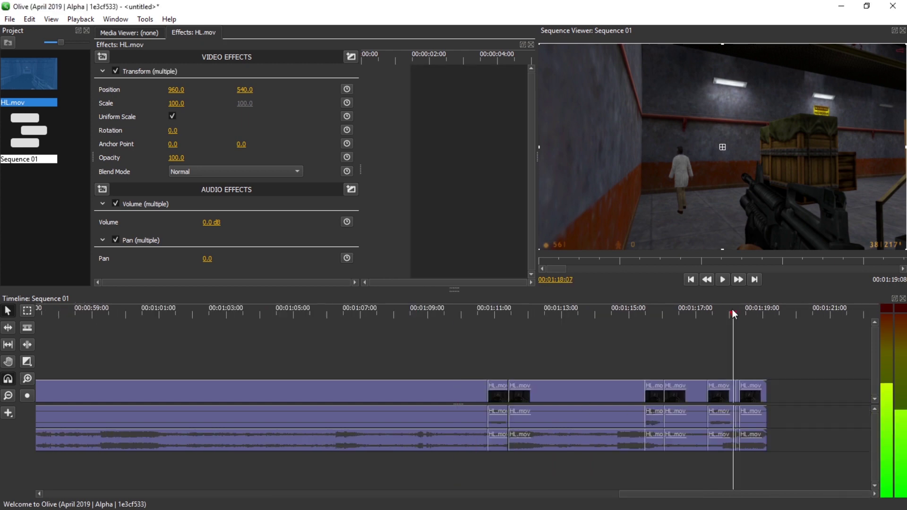
key("space")
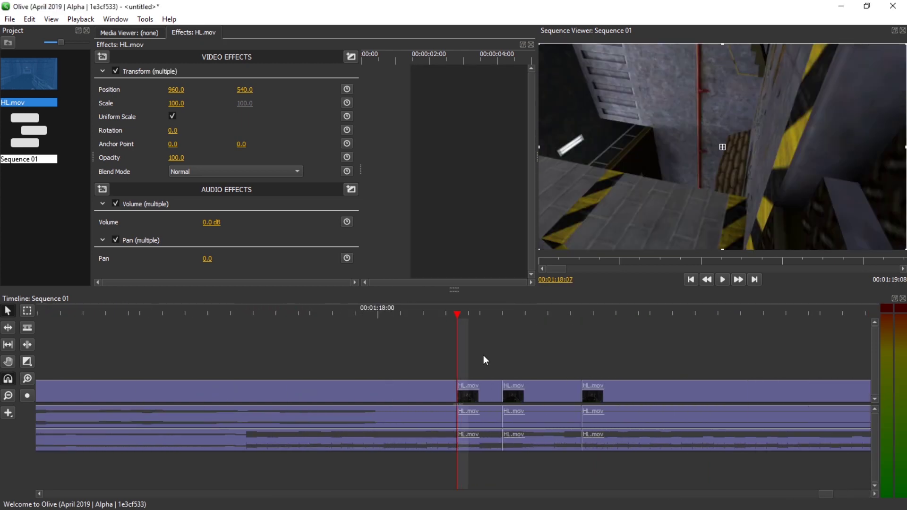
key("space")
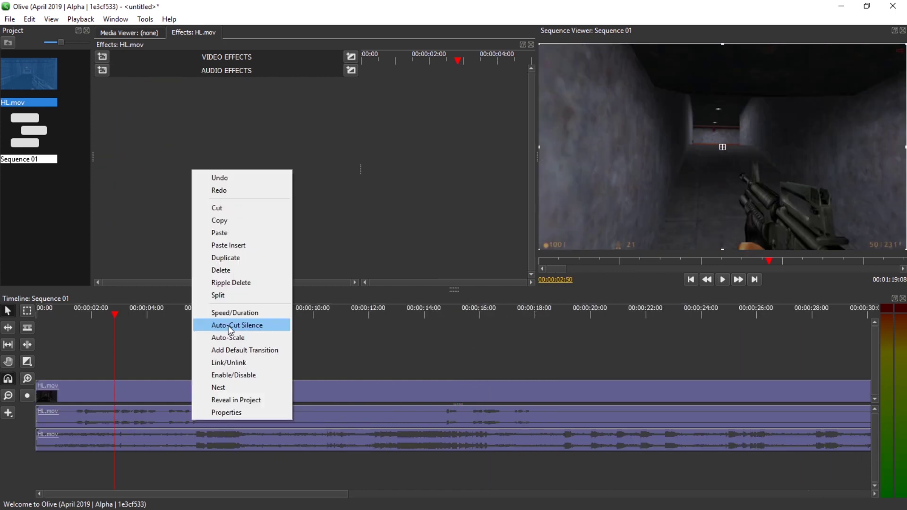
Cut the silence in HL.mov with attack threshold 5, attack time 2, release threshold 2 and release time 5, and clear the selection
left_click(229, 325)
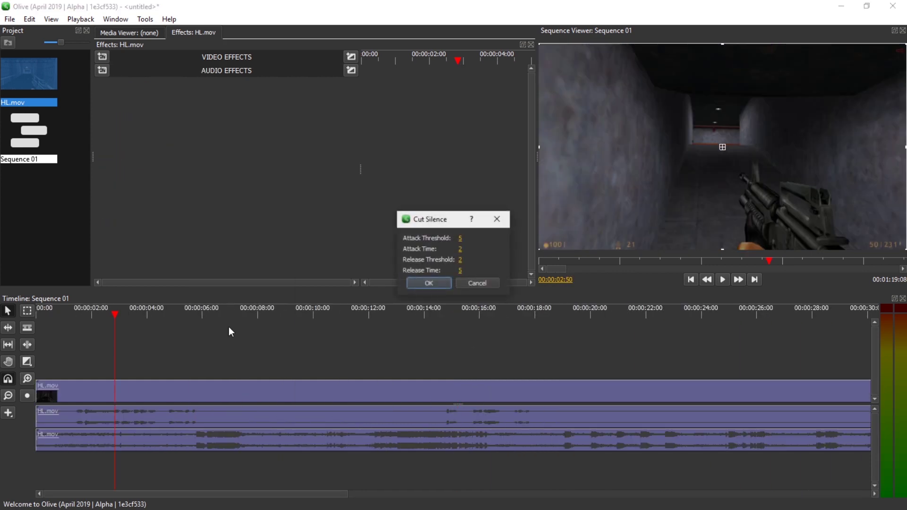
left_click(433, 284)
left_click(81, 356)
Ripple delete the first silent segment of the sequence and the short silent segment at about 3 seconds
right_click(55, 390)
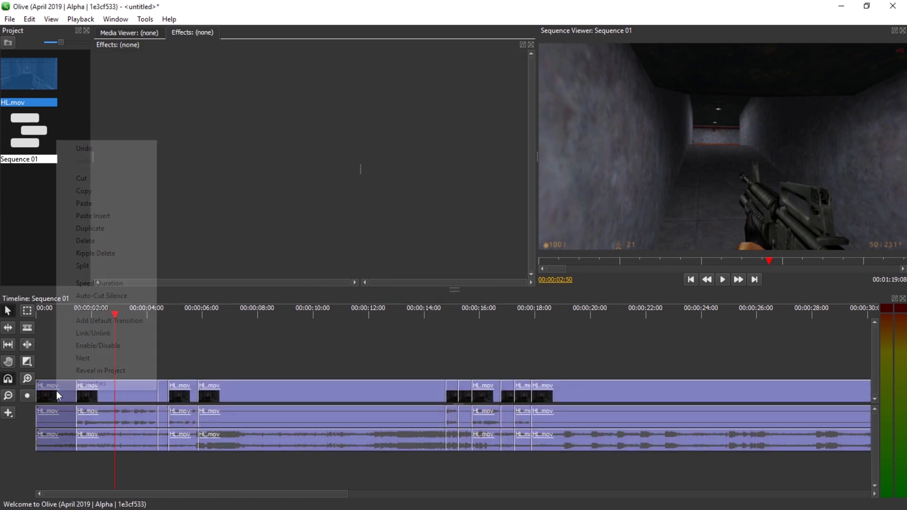
left_click(116, 250)
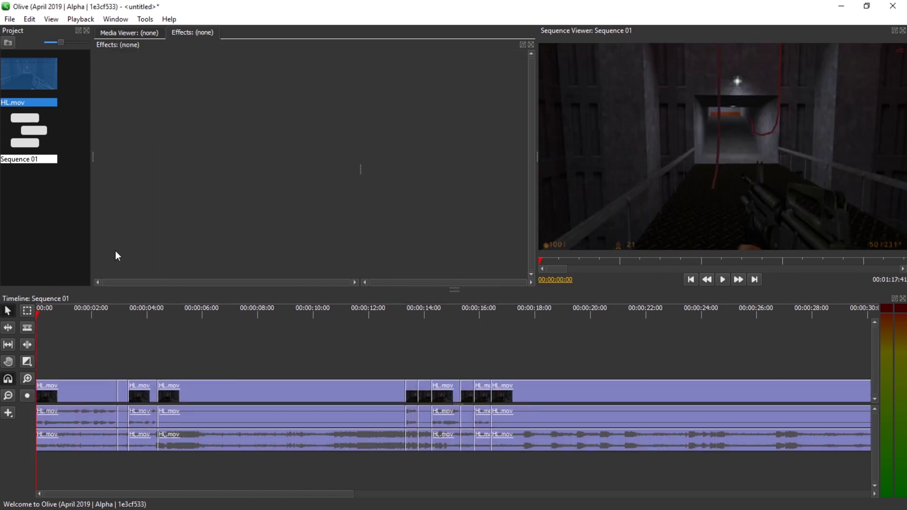
right_click(126, 390)
left_click(183, 251)
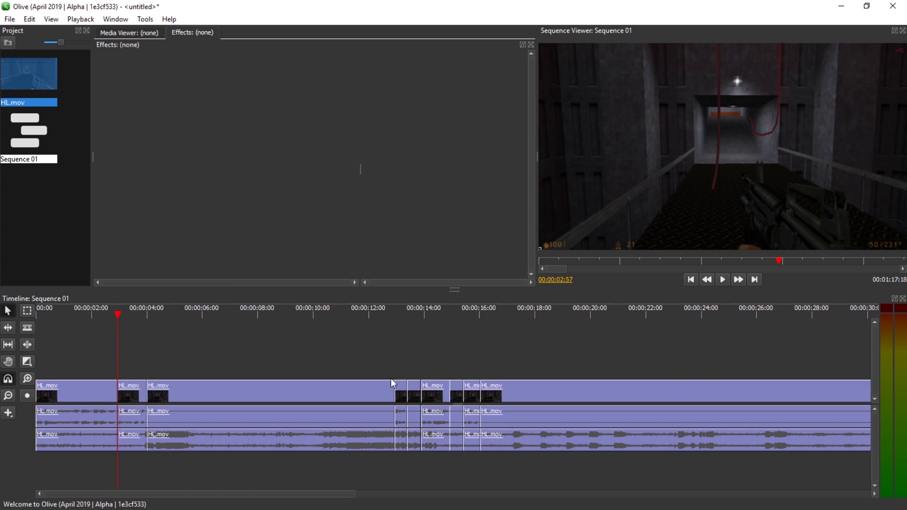
Ripple delete the long silent segment starting at about 4 seconds and the second short segment following it
left_click(271, 398)
left_click(80, 19)
mouse_move(30, 19)
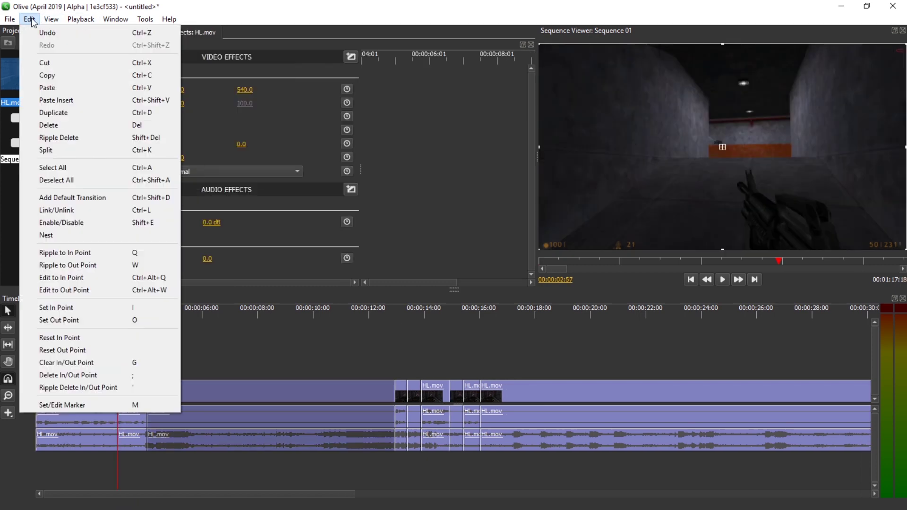
left_click(89, 138)
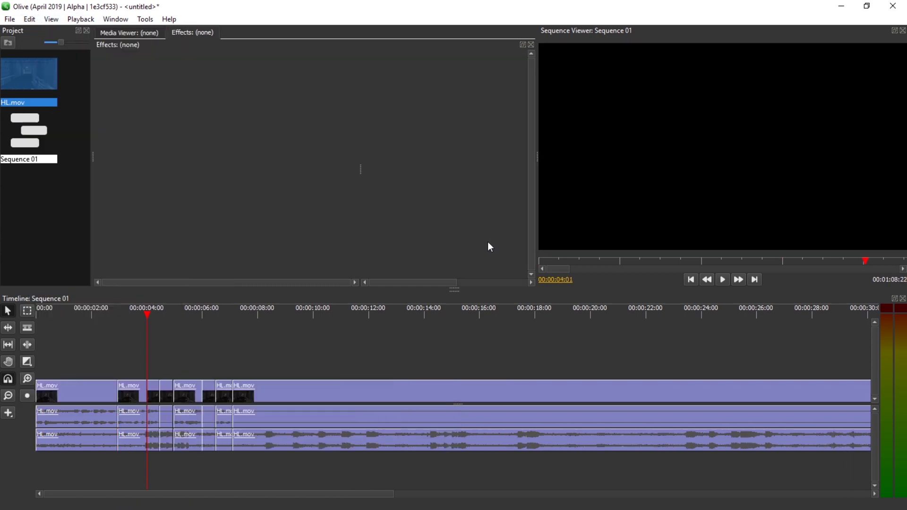
left_click(170, 398)
key("shift+Delete")
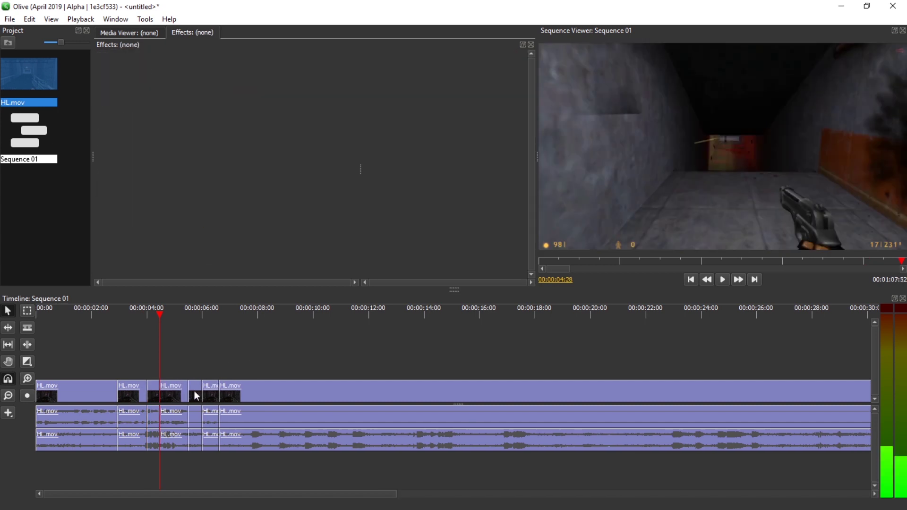
Ripple delete the short silent segment at about 5.5 seconds and the long silent segment at about 6.5 seconds
left_click(194, 391)
key("shift+Delete")
left_click(256, 395)
key("shift+Delete")
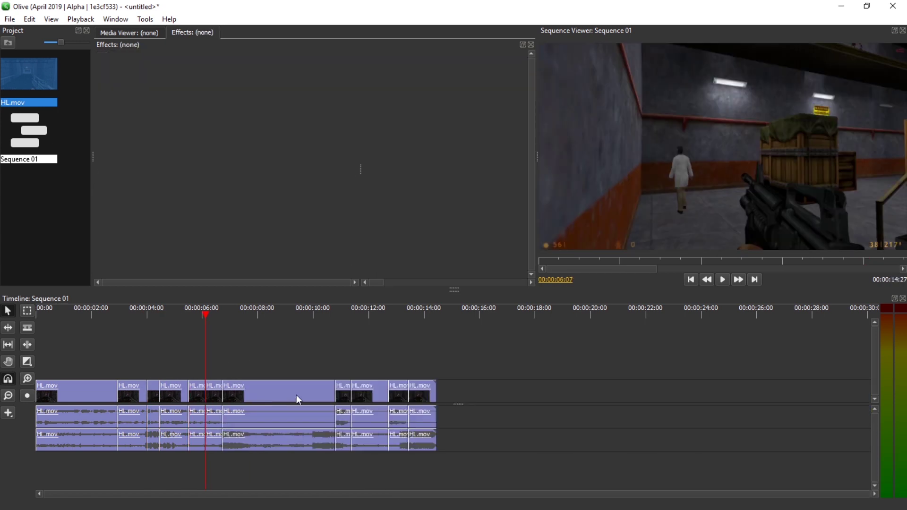
Ripple delete the long silent segment at about 7 seconds, the following silent one and the last segment of the sequence
left_click(297, 396)
key("shift+Delete")
left_click(271, 394)
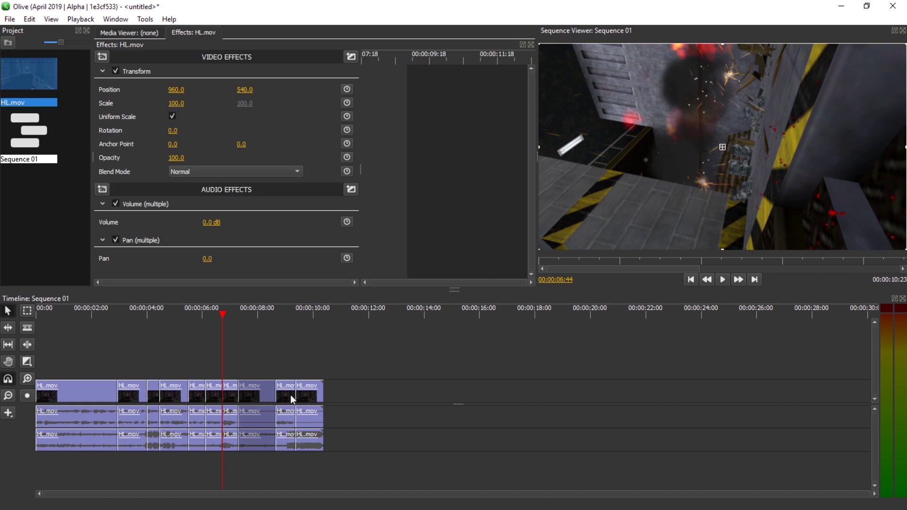
key("shift+Delete")
left_click(277, 390)
key("shift+Delete")
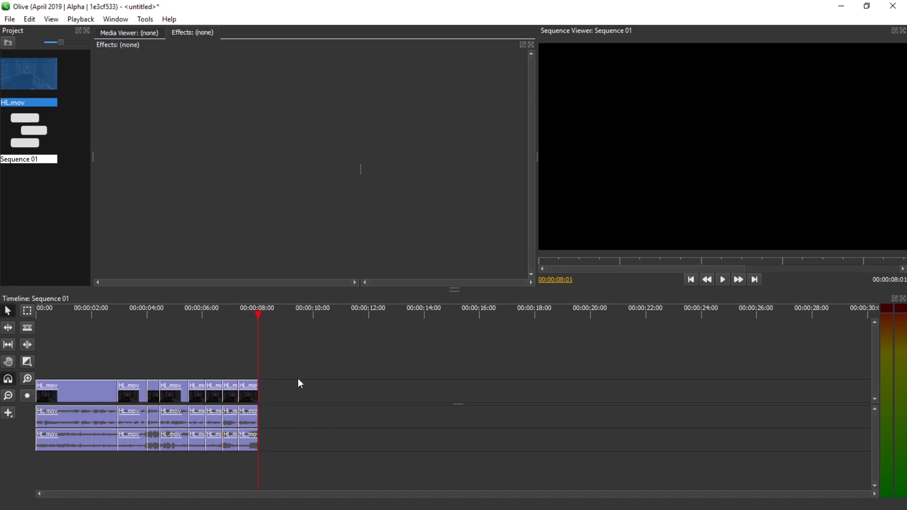
Undo the ripple deletes until the first silent segment is back at the start of the sequence
key("ctrl+z")
key("ctrl+z")
key("ctrl+z")
key("ctrl+z")
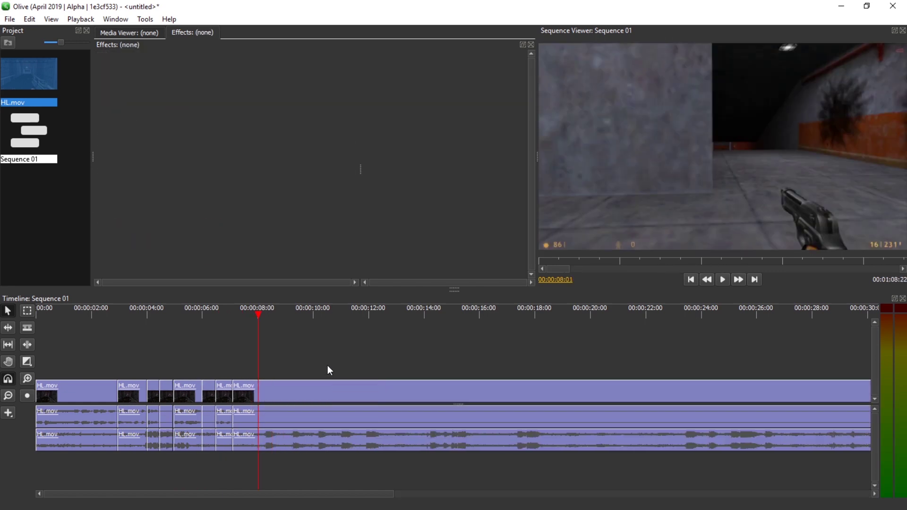
key("ctrl+z")
key("ctrl+z")
Move the first segment, the short silent one and the long silent one to an empty video track above and delete them together
key("minus")
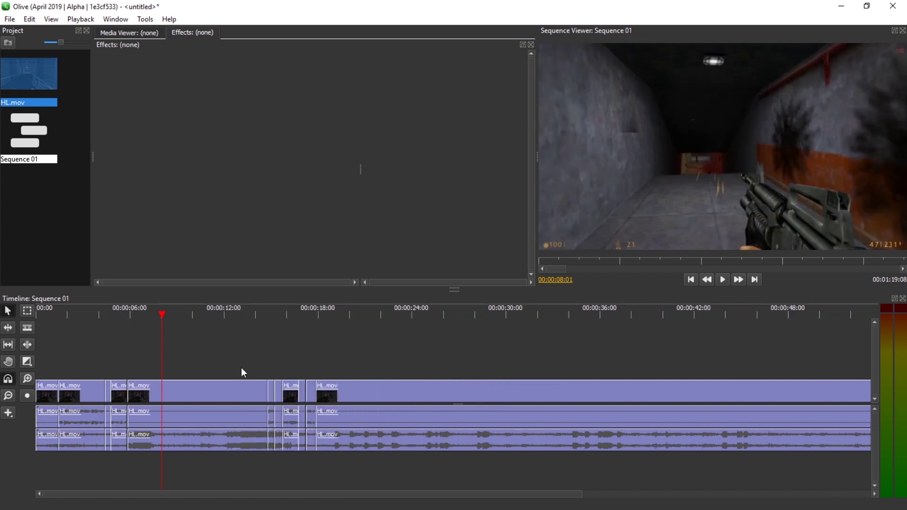
left_click_drag(42, 391, 41, 369)
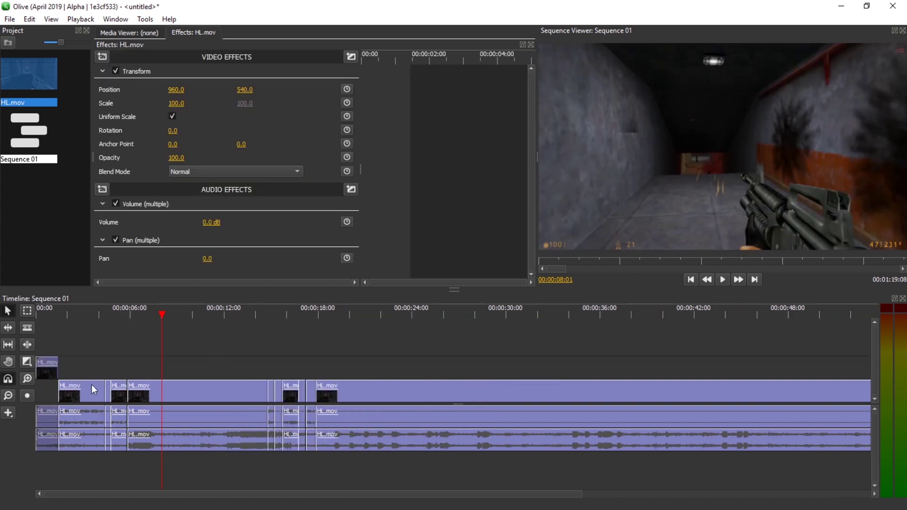
left_click(107, 388)
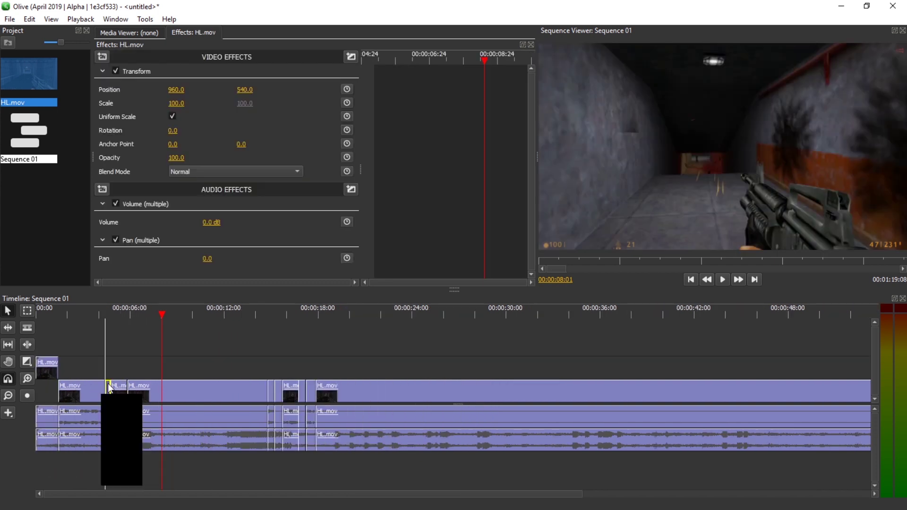
left_click_drag(108, 389, 107, 368)
left_click_drag(171, 392, 175, 376)
left_click_drag(337, 338, 2, 360)
key("Delete")
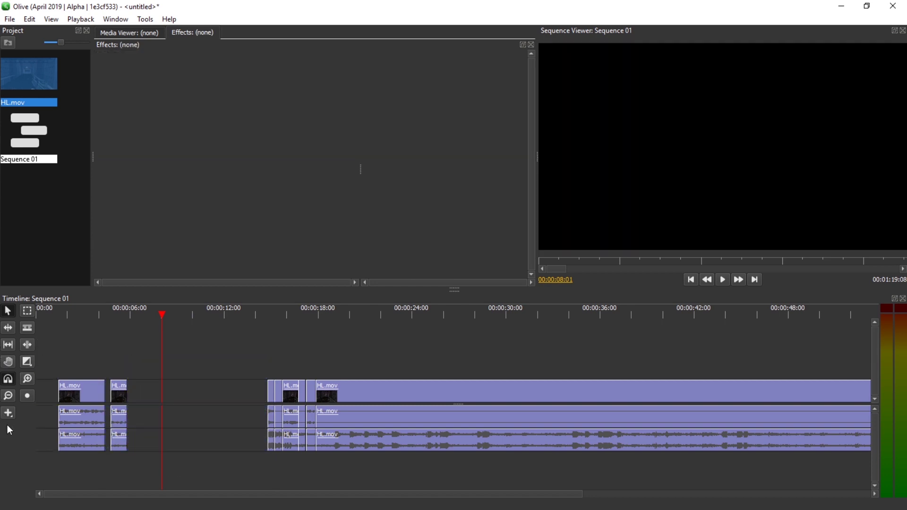
Ripple delete the empty spaces at the sequence start, at about 3 seconds and at about 4 seconds
right_click(42, 390)
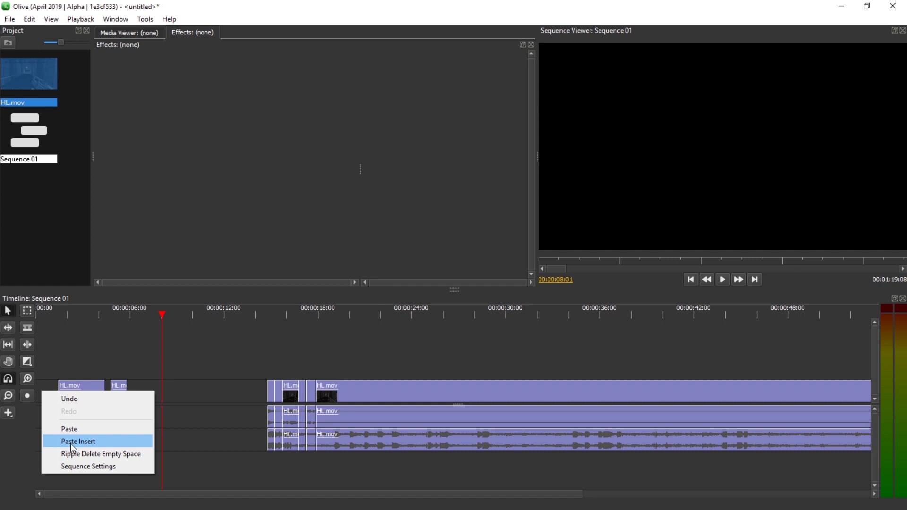
left_click(76, 455)
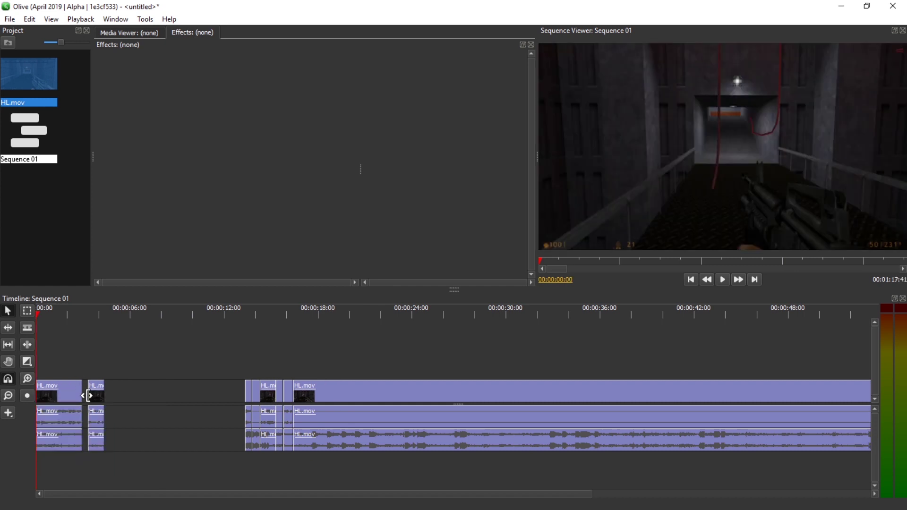
right_click(84, 395)
left_click(83, 398)
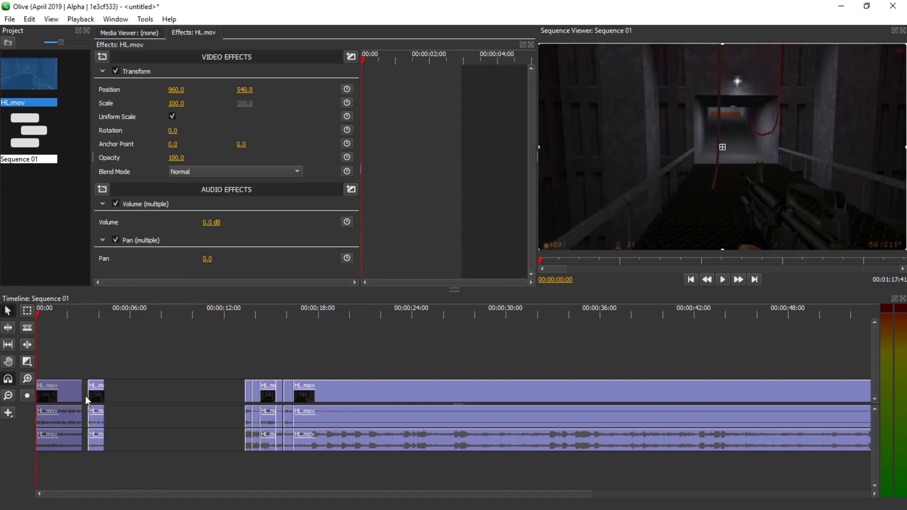
left_click(88, 394)
scroll(79, 385, "up", 2)
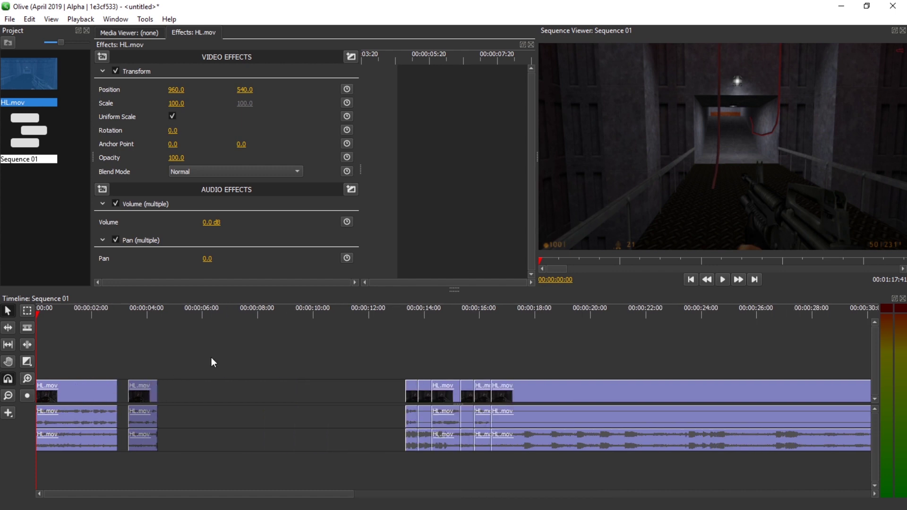
left_click(208, 359)
right_click(124, 388)
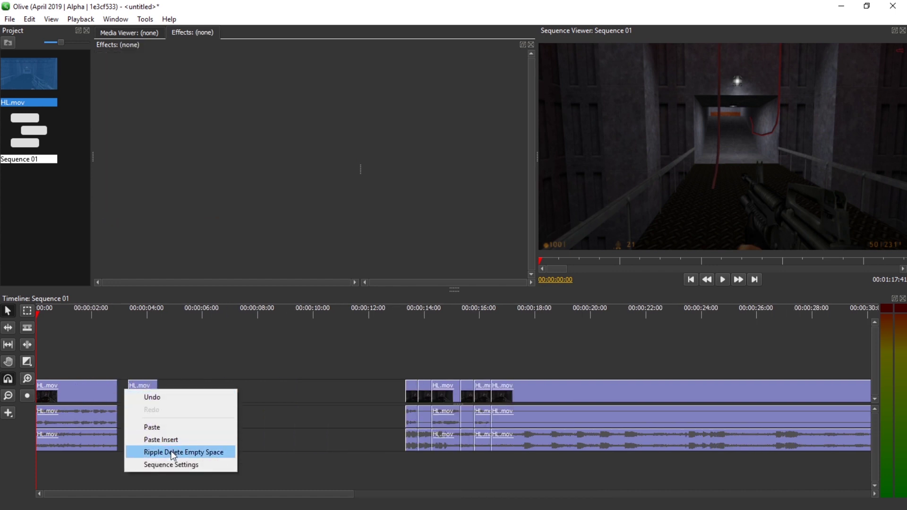
left_click(171, 452)
right_click(197, 393)
left_click(242, 455)
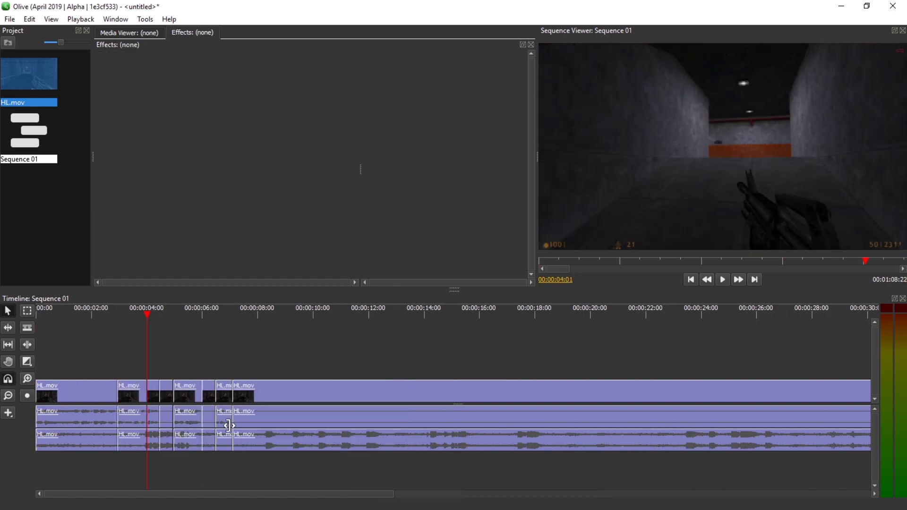
Ripple delete the silent segments at about 4.5 and 5.5 seconds and the long silent segment after them
left_click(168, 395)
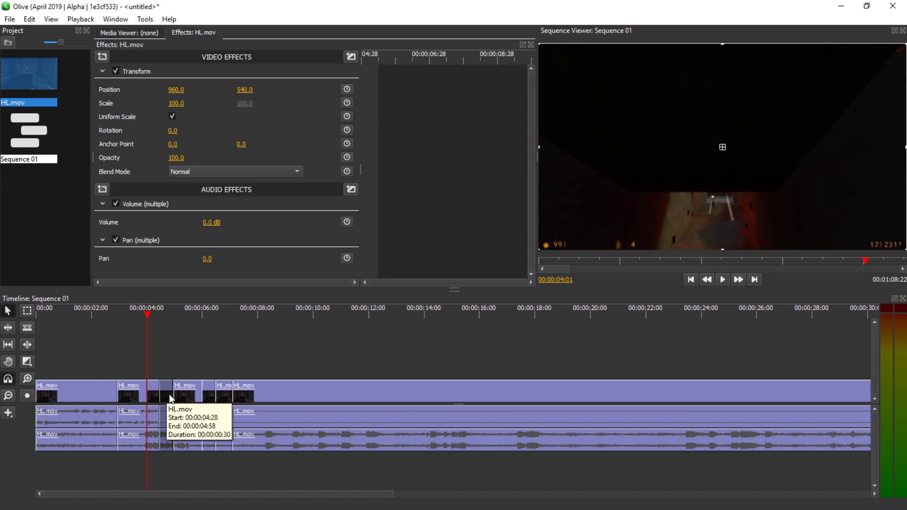
key("shift+Delete")
left_click(194, 395)
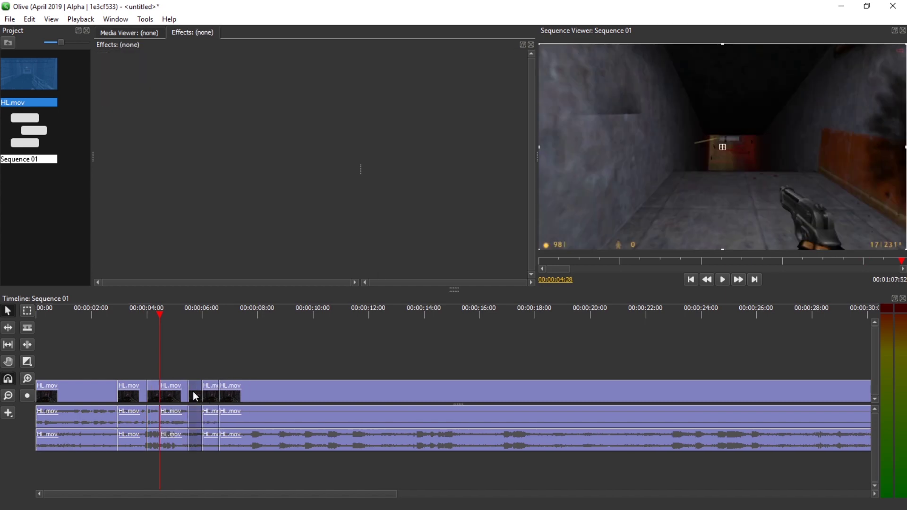
key("shift+Delete")
left_click(266, 391)
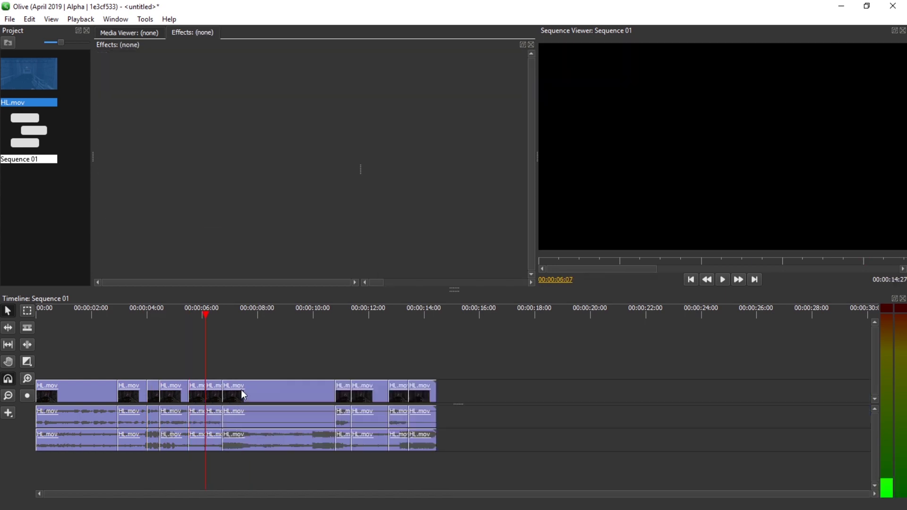
Ripple delete the long silent segment at about 7 seconds, the next silent segment and the final segment of the sequence
left_click(242, 395)
key("shift+Delete")
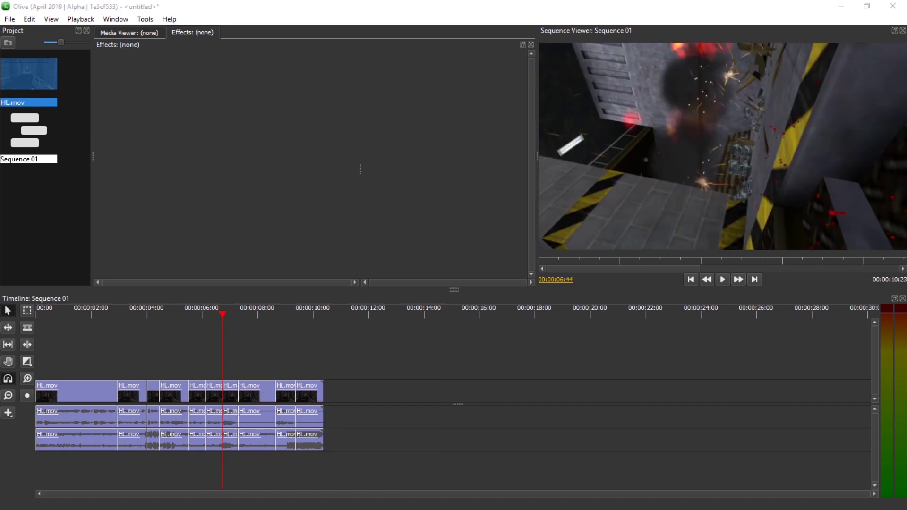
left_click(257, 387)
key("shift+Delete")
left_click(274, 394)
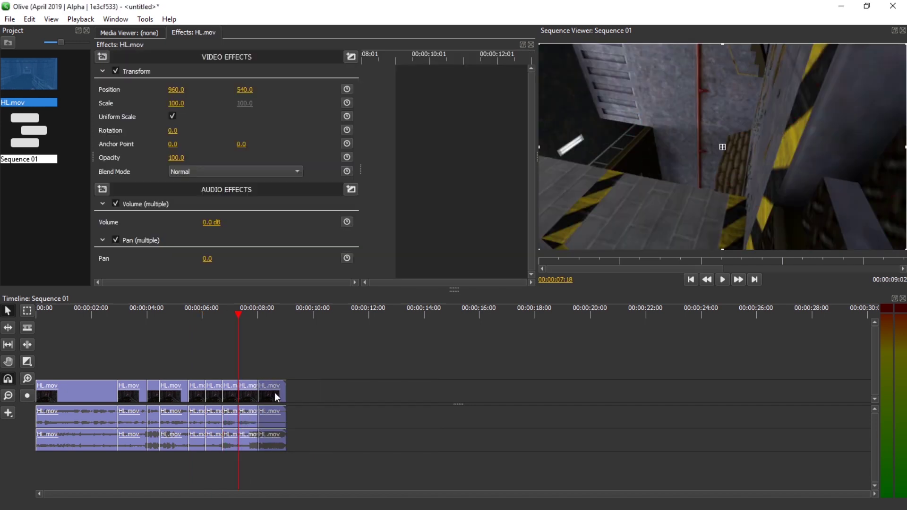
key("shift+Delete")
Play the trimmed sequence from the beginning and return the playhead to the start
key("Home")
key("space")
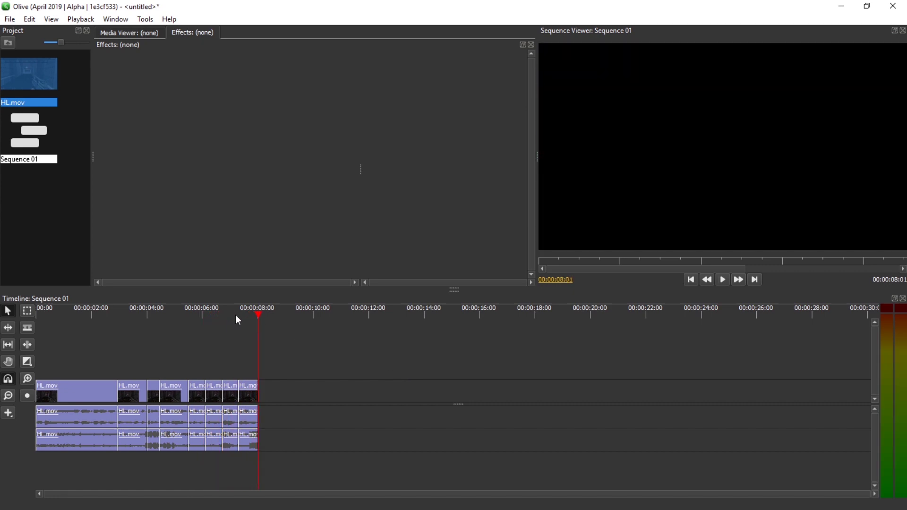
left_click_drag(236, 315, 10, 310)
Set the volume of all clips on the second audio track to -6 dB
key("ctrl+a")
left_click_drag(306, 446, 39, 439)
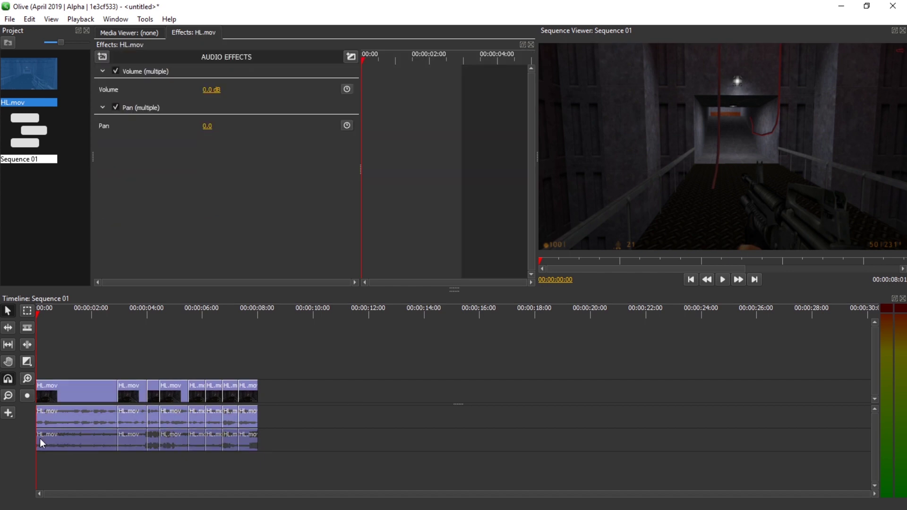
left_click(212, 89)
type("-6")
key("Return")
Set the volume of all clips on the first audio track to 6 dB
left_click_drag(290, 417, 121, 418)
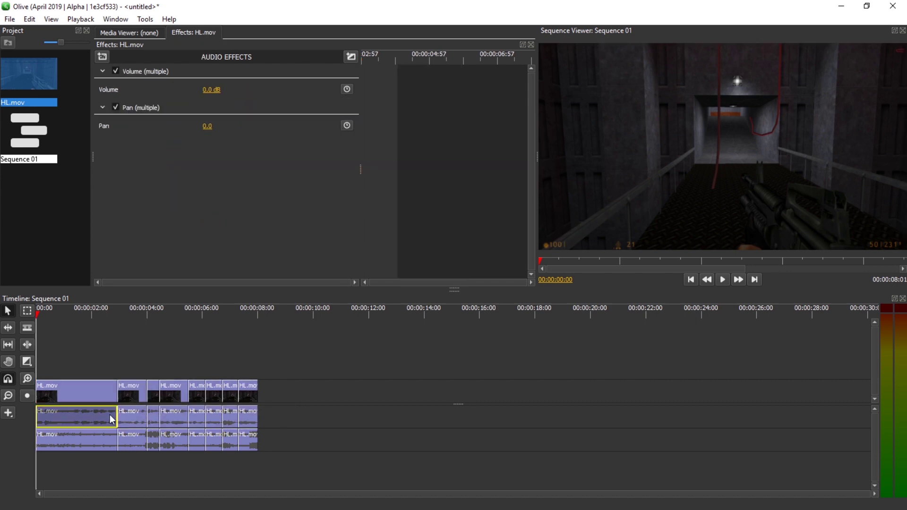
left_click(113, 419, "shift")
left_click_drag(220, 84, 215, 84)
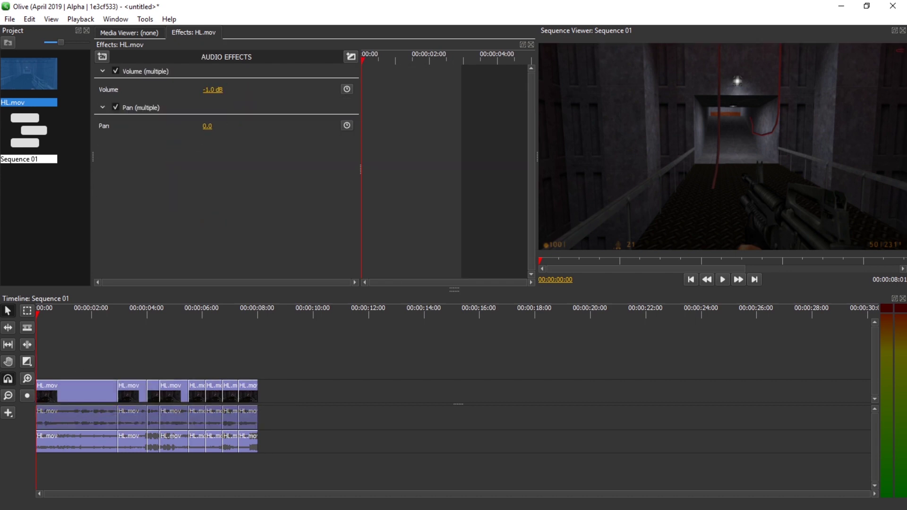
left_click(220, 85)
type("6")
key("Return")
Play the sequence and check the volume settings of the clips on both audio tracks
key("space")
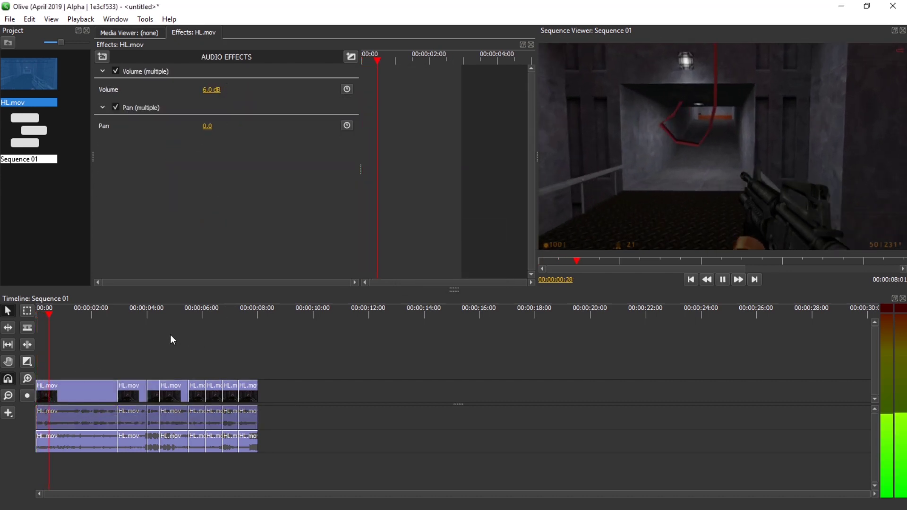
left_click(178, 348)
left_click(132, 418)
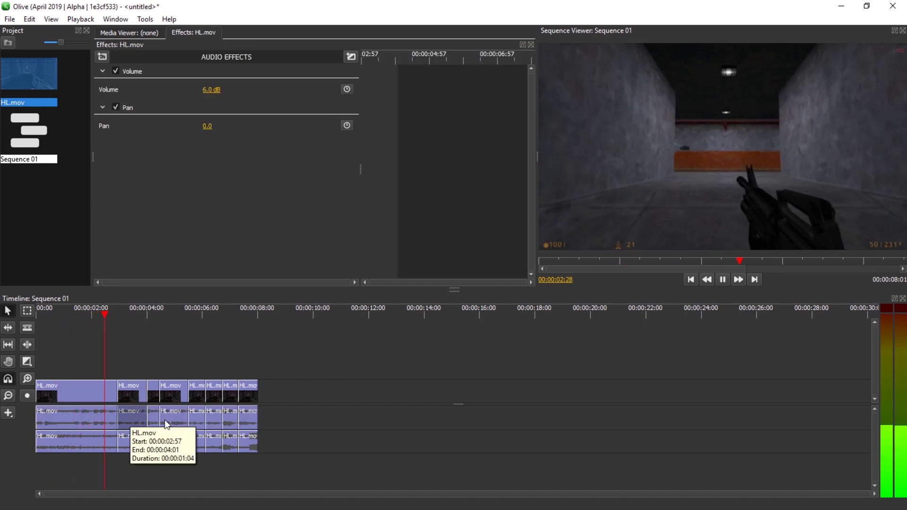
left_click(178, 419)
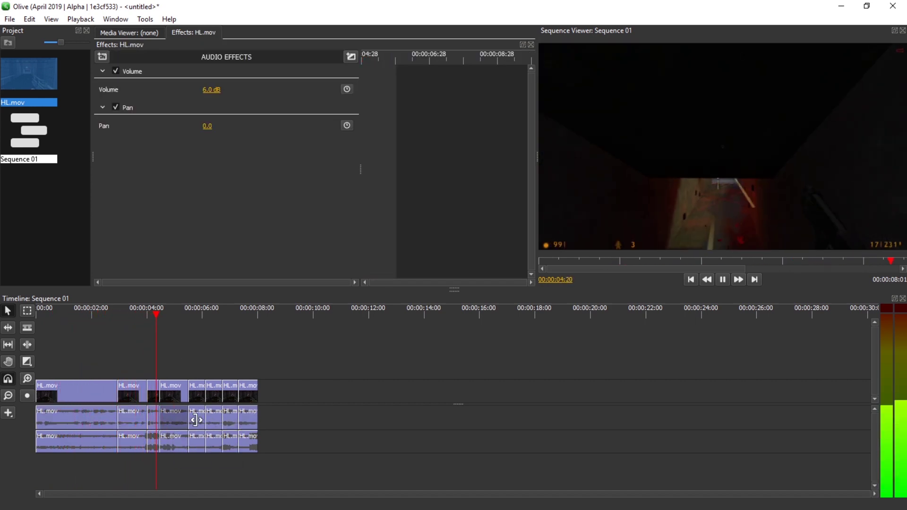
left_click(248, 421)
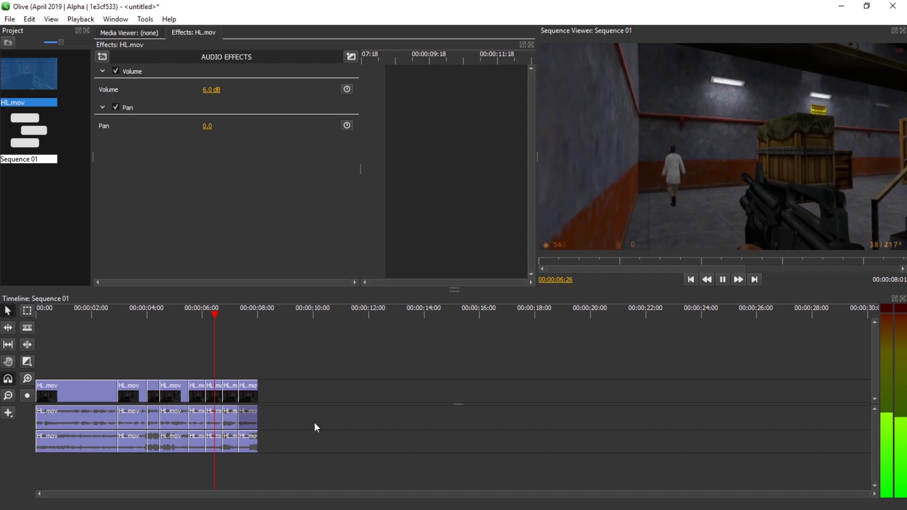
left_click(314, 423)
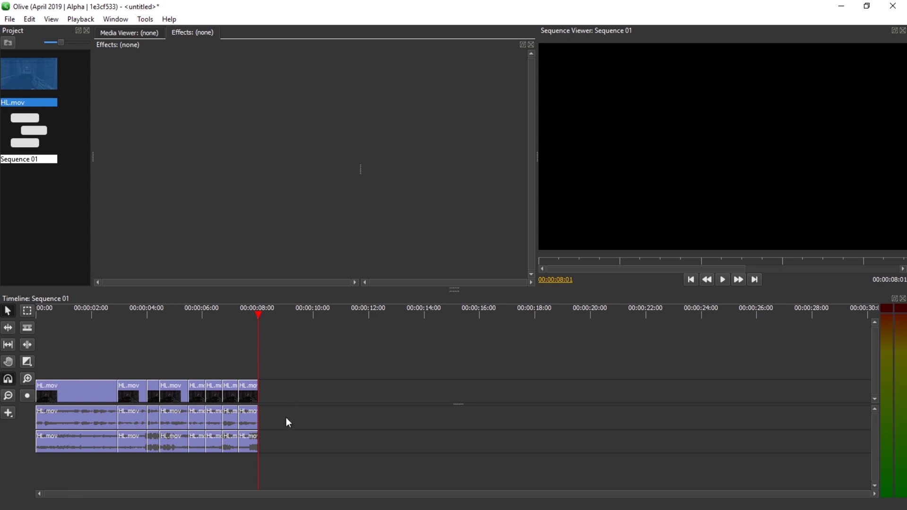
left_click_drag(285, 418, 74, 414)
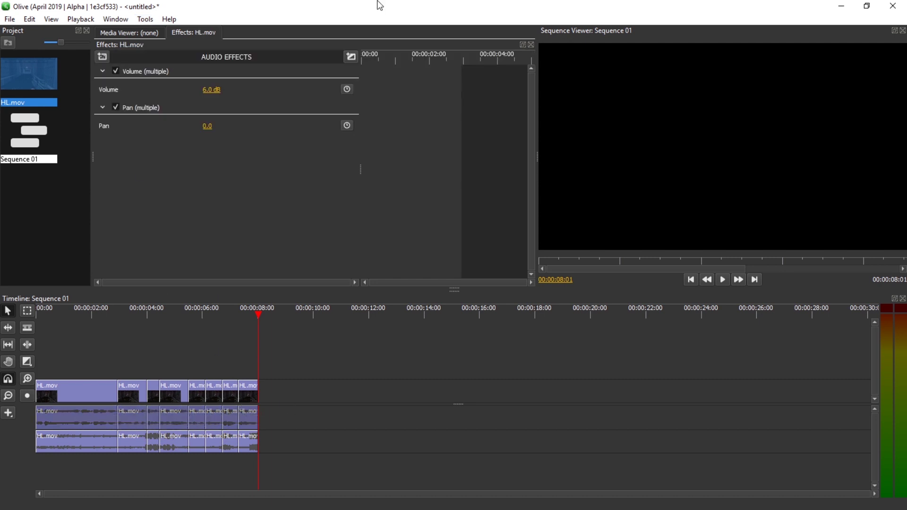
left_click_drag(302, 439, 61, 449)
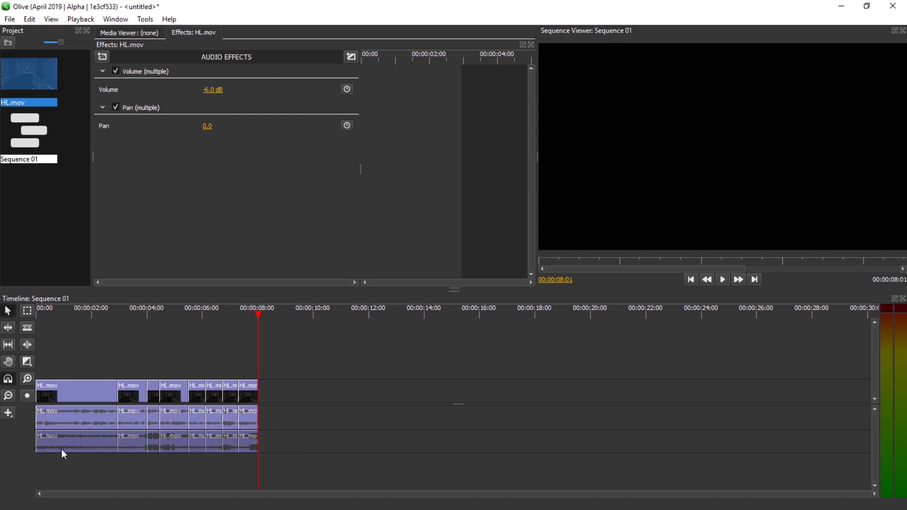